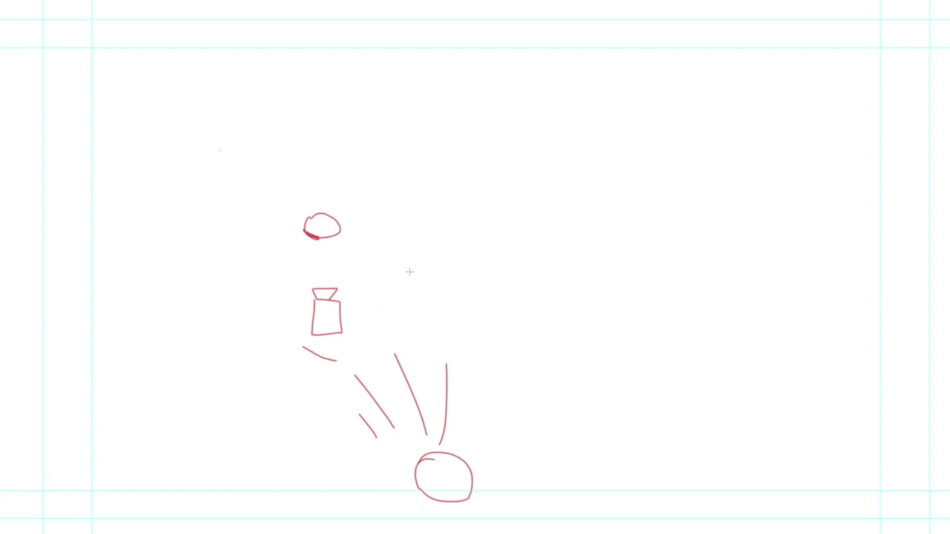
Draw a second red figure: an oval with a box and rectangle above, a large oval and radiating strokes
drag(568, 236, 574, 238)
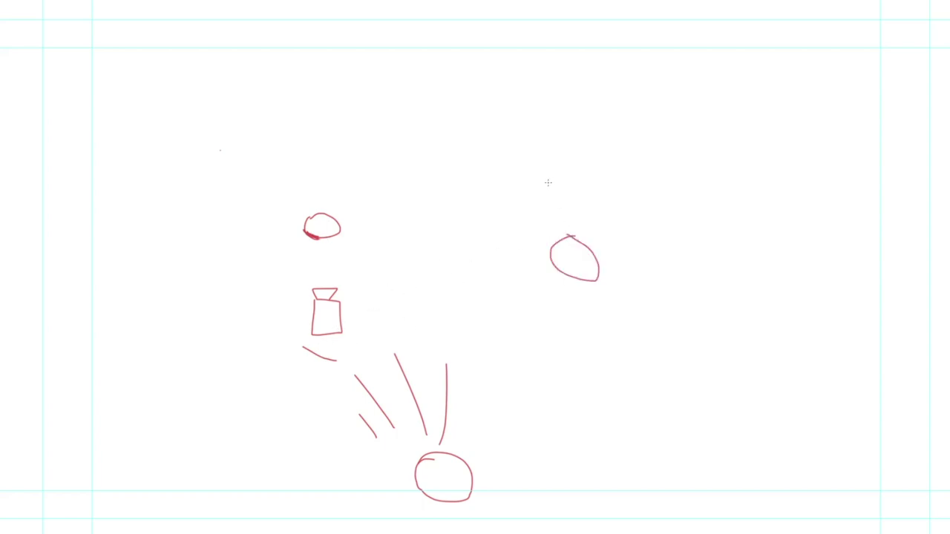
mouse_move(547, 183)
mouse_down()
mouse_move(579, 195)
mouse_move(559, 145)
mouse_move(533, 180)
mouse_up()
mouse_move(628, 444)
mouse_down()
mouse_move(680, 490)
mouse_move(610, 455)
mouse_move(573, 387)
mouse_move(598, 373)
mouse_up()
drag(645, 412, 655, 360)
drag(668, 413, 693, 368)
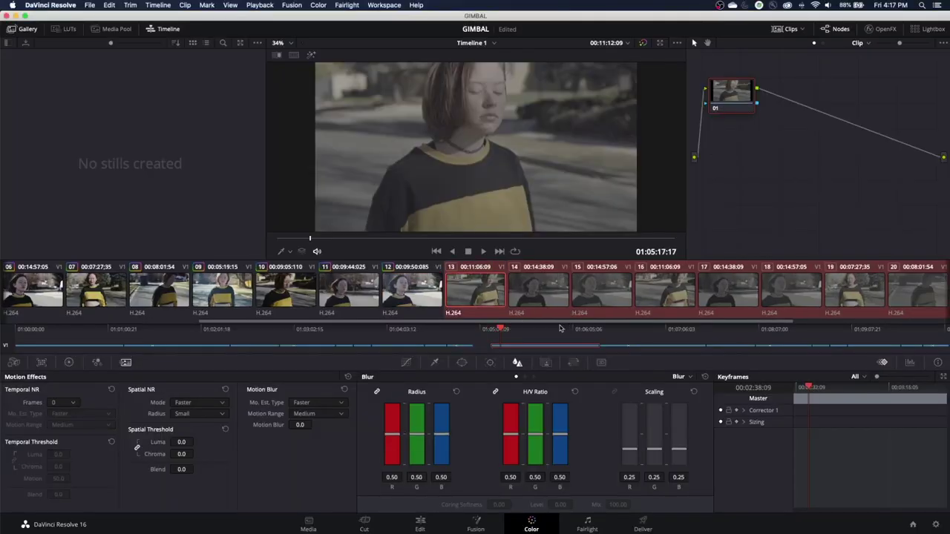
Scrub clip 13 to a later frame and show the primary colour wheels
drag(526, 328, 539, 329)
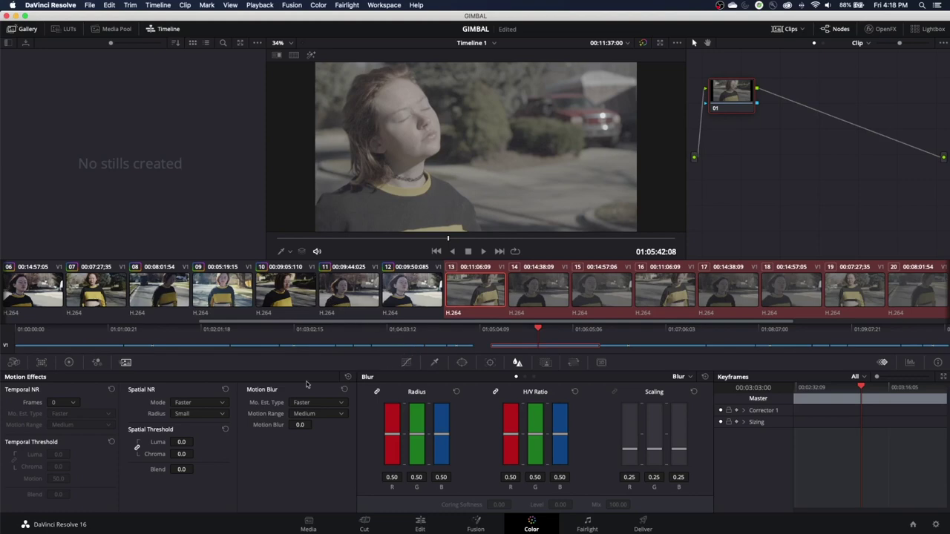
click(69, 363)
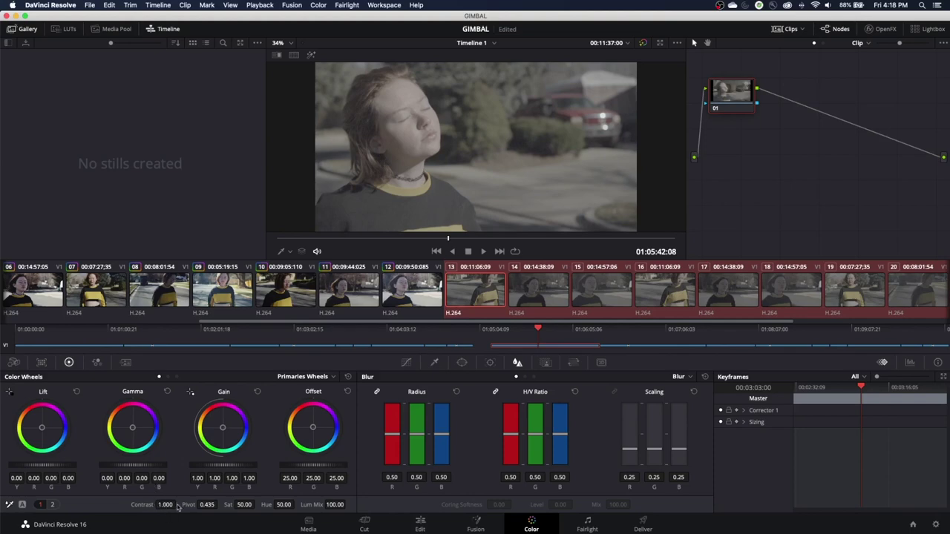
Raise clip 13's contrast to 1.434 and toggle the grade bypass to compare before and after
drag(178, 505, 178, 505)
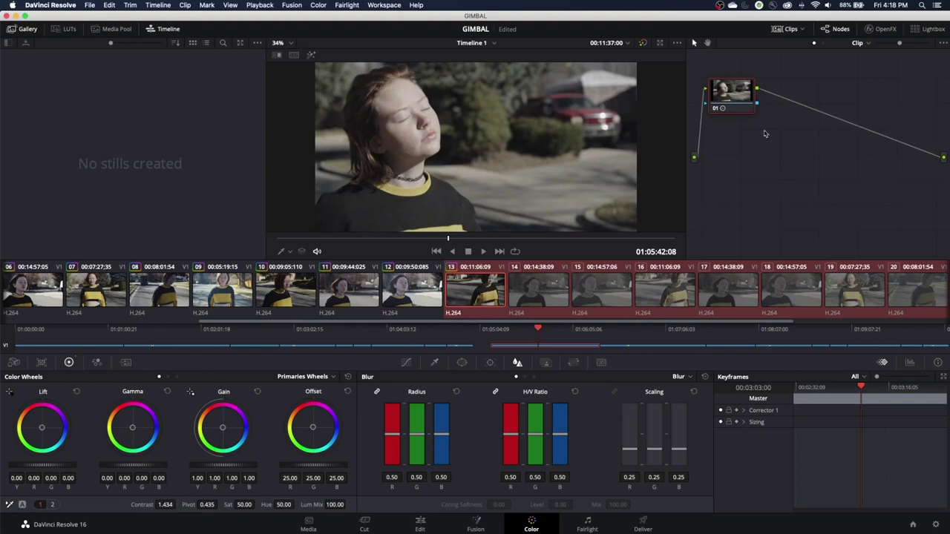
drag(729, 95, 770, 112)
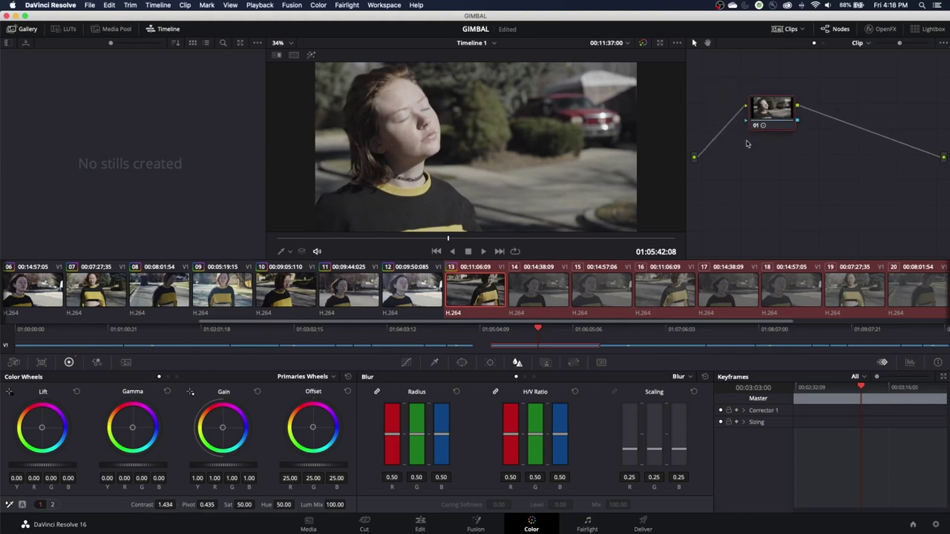
key(shift+d)
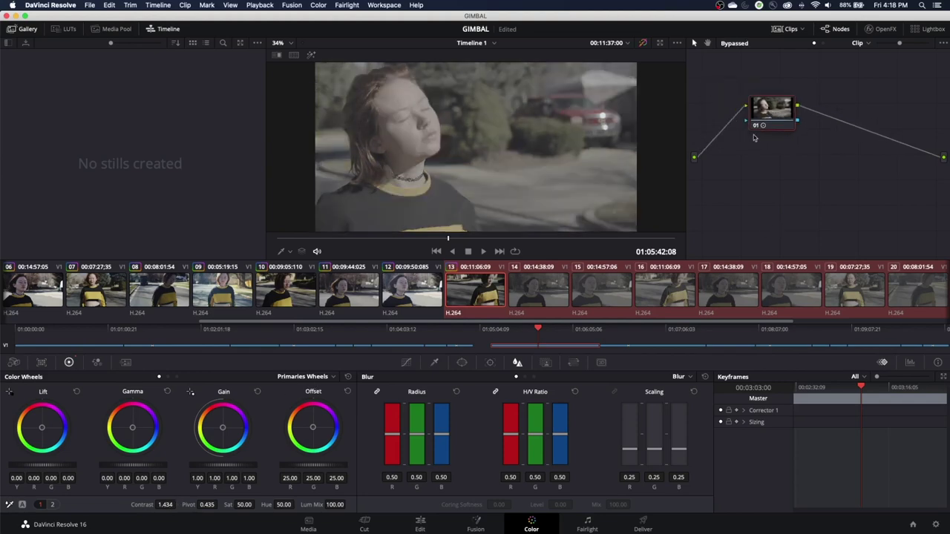
key(shift+d)
key(shift+d)
key(shift+d)
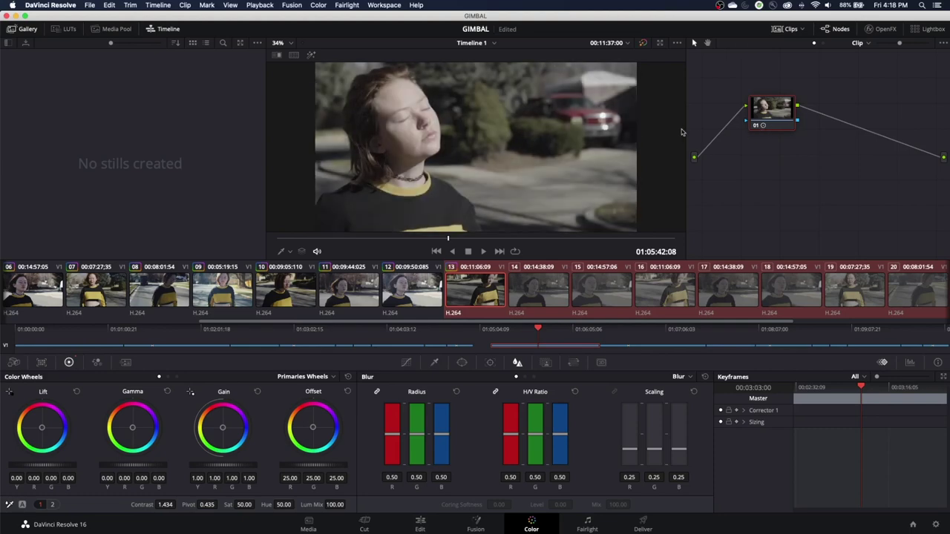
key(shift+d)
key(shift+d)
Fine-tune clip 13's contrast pivot and nudge its saturation slightly
mouse_move(212, 505)
mouse_down()
mouse_move(221, 505)
mouse_move(209, 504)
mouse_up()
drag(214, 504, 217, 505)
drag(256, 504, 257, 504)
Jump to clip 21, scrub through it and inspect its grade in the enlarged viewer
click(672, 334)
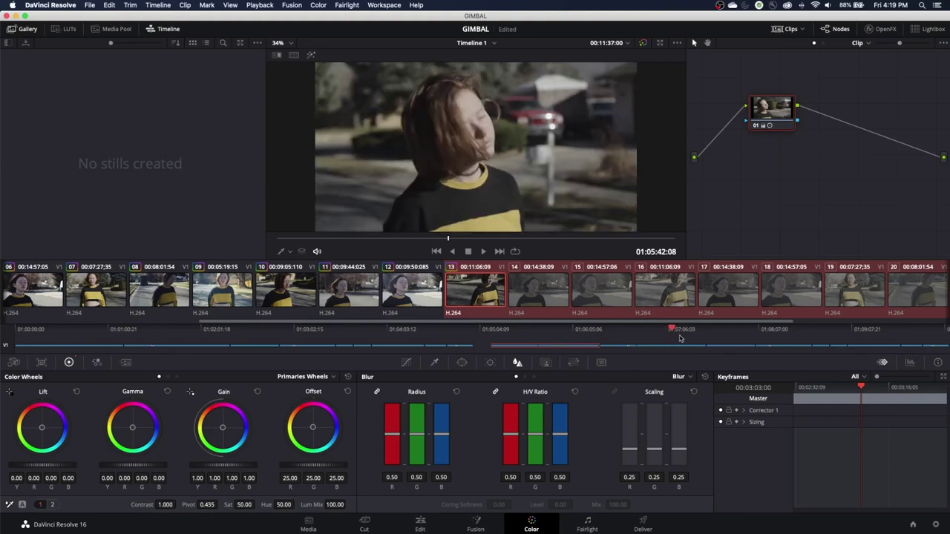
click(854, 338)
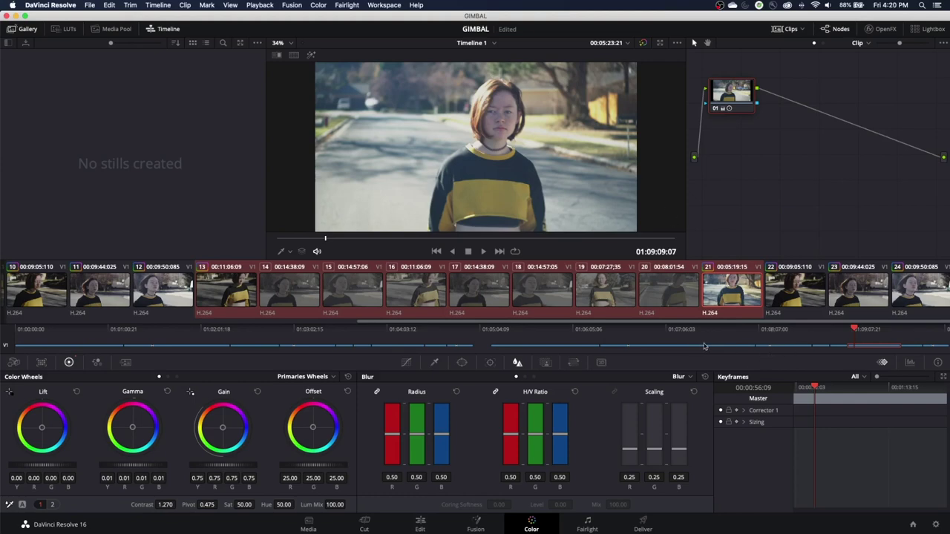
drag(866, 339, 855, 340)
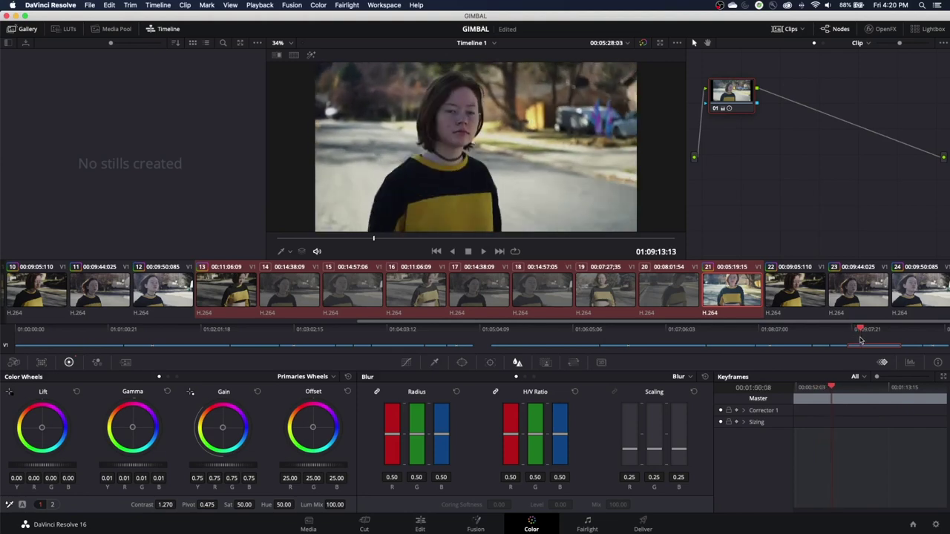
key(alt+f)
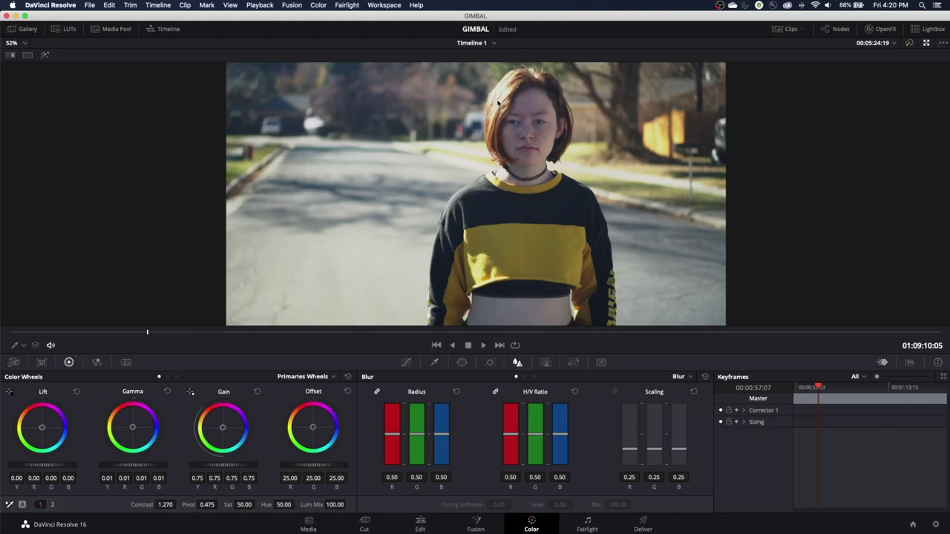
key(alt+f)
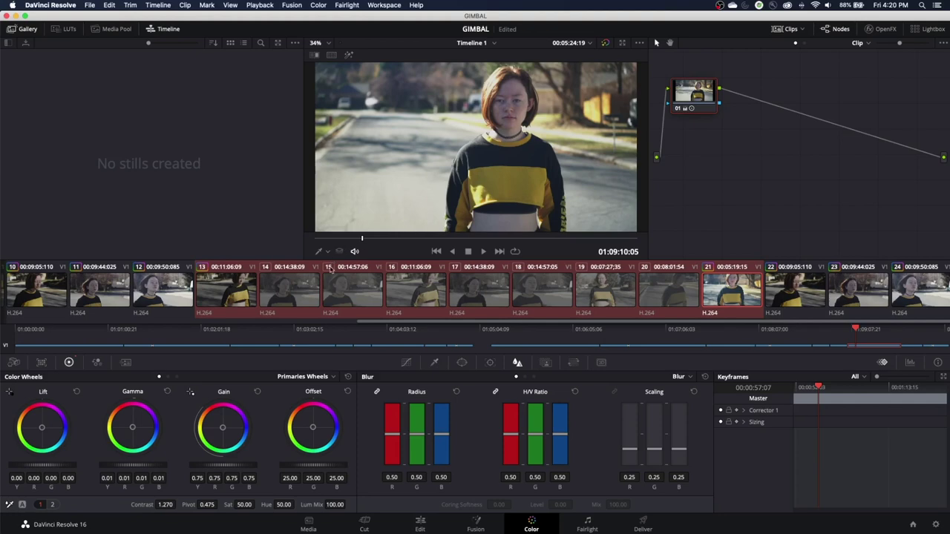
Play back clip 13 and scrub further ahead in the timeline
click(226, 289)
key(space)
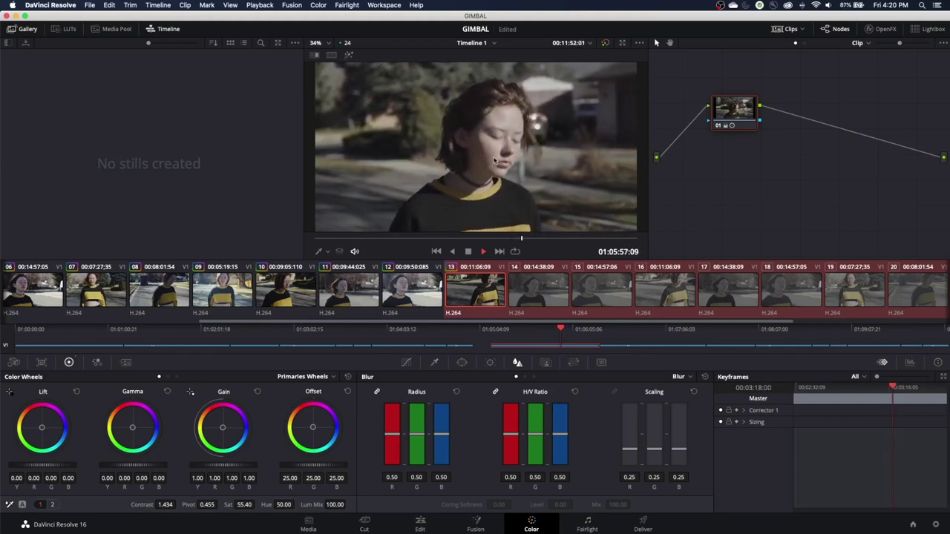
key(space)
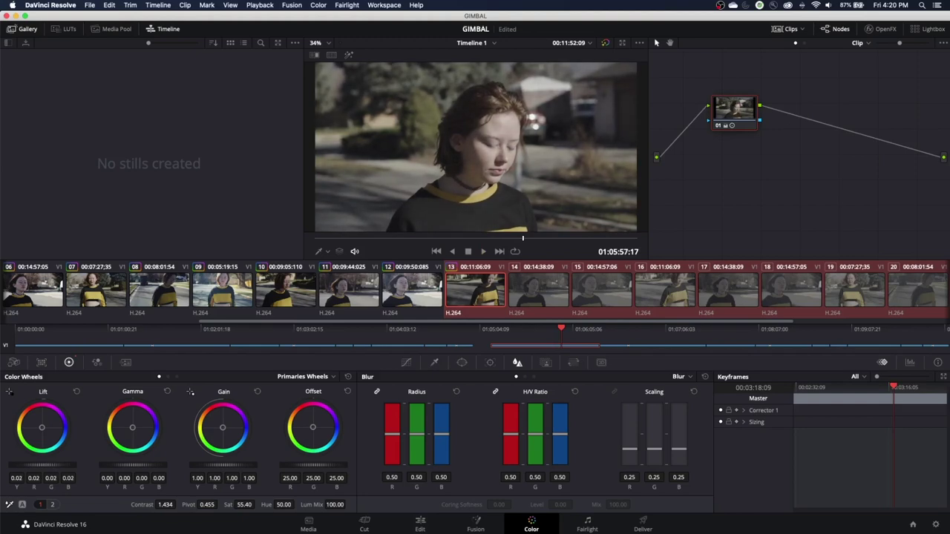
key(space)
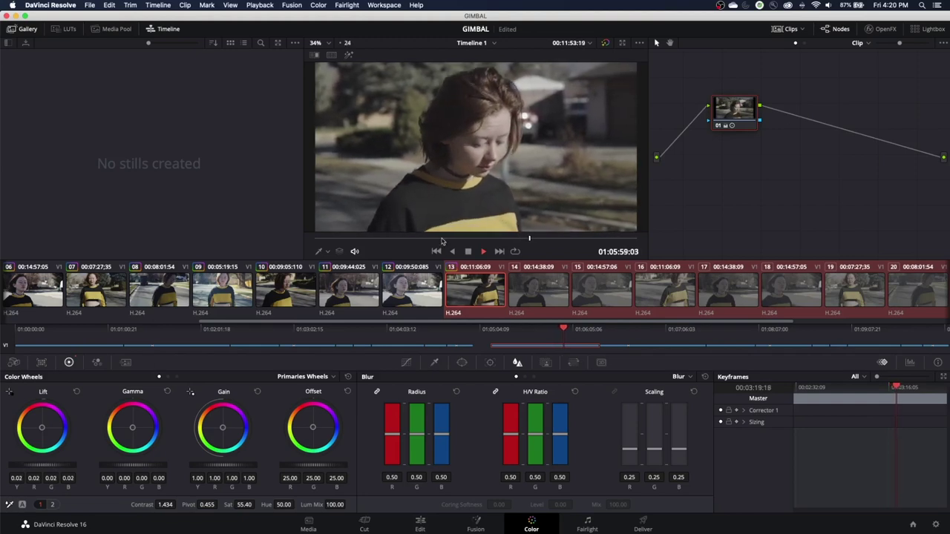
click(576, 331)
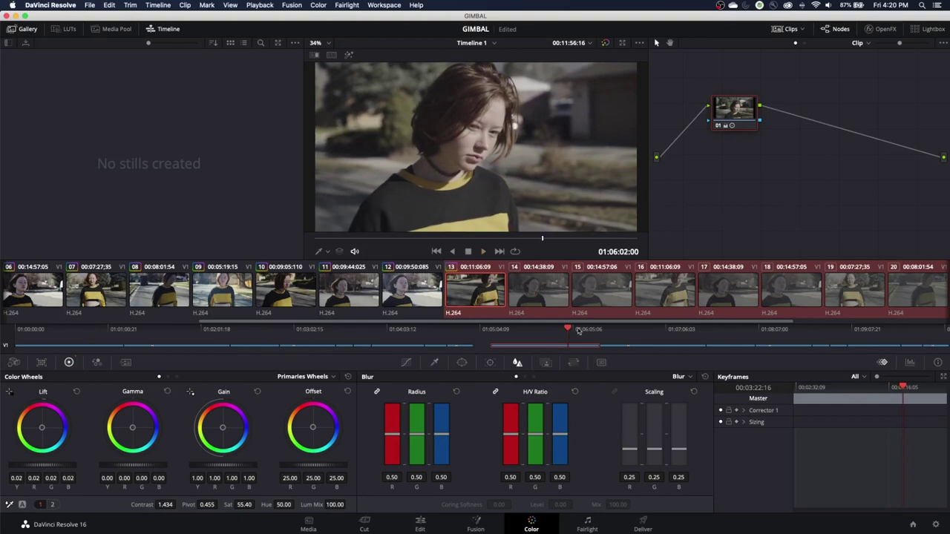
drag(576, 332, 656, 346)
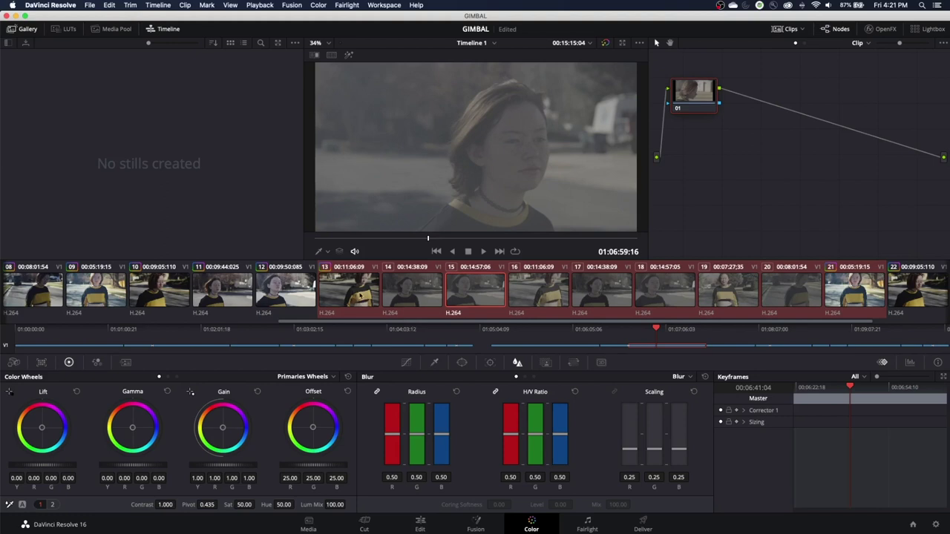
Apply clip 13's grade to clip 15, then review clips 21, 12, 18 and 14
middle_click(359, 296)
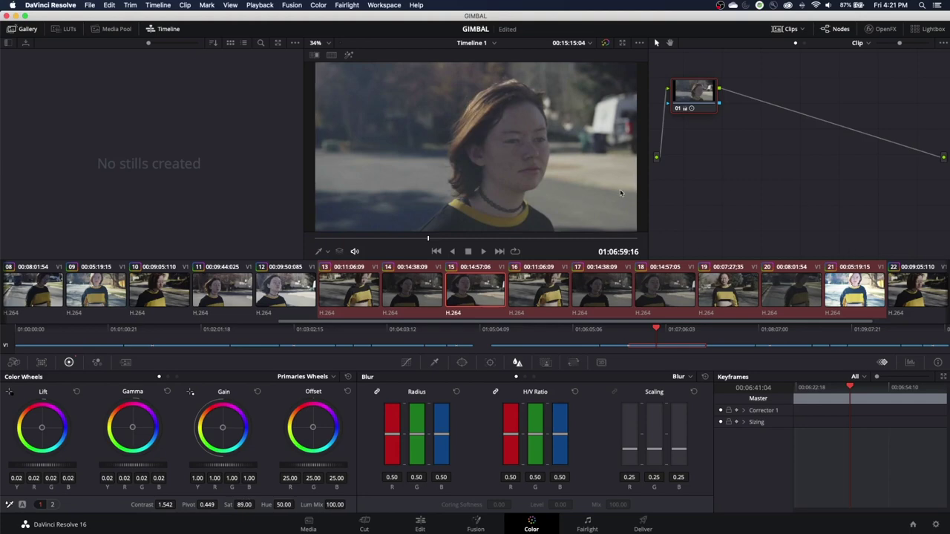
click(873, 302)
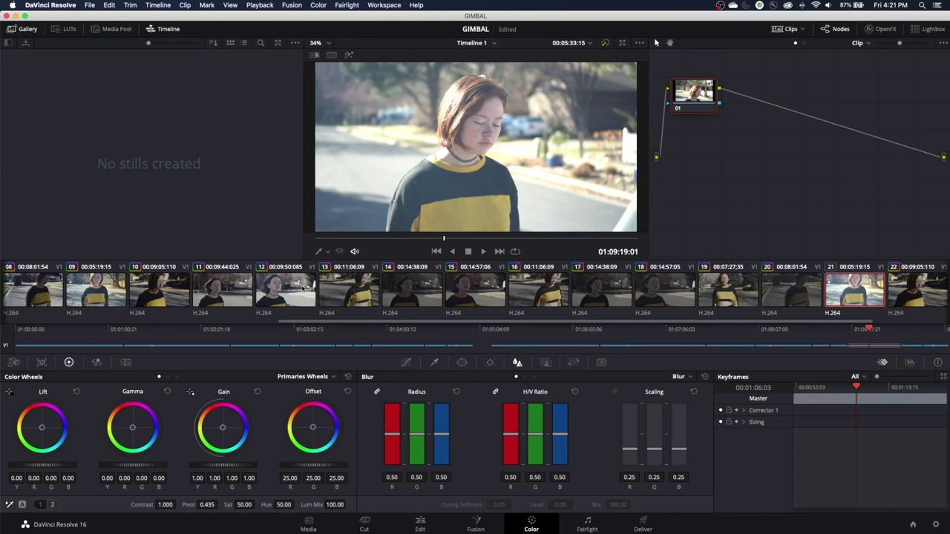
click(301, 291)
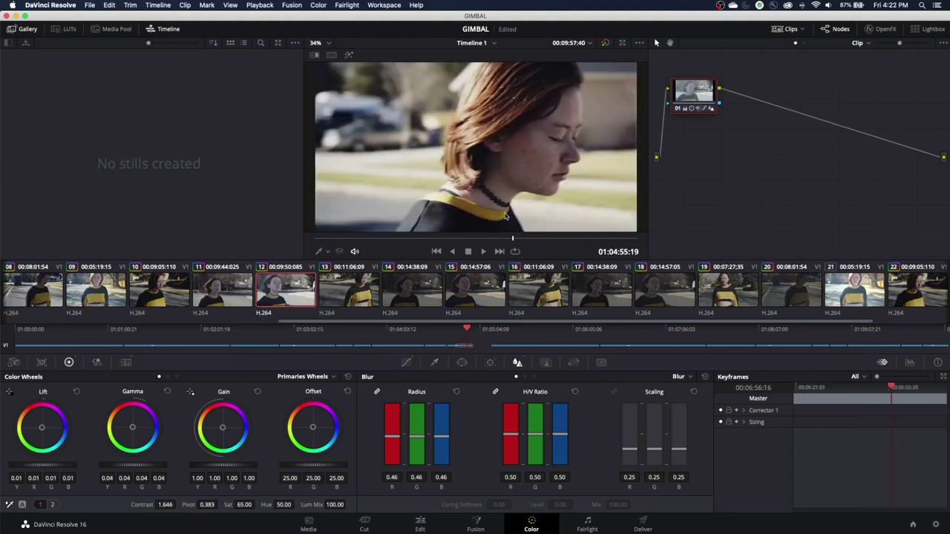
click(661, 291)
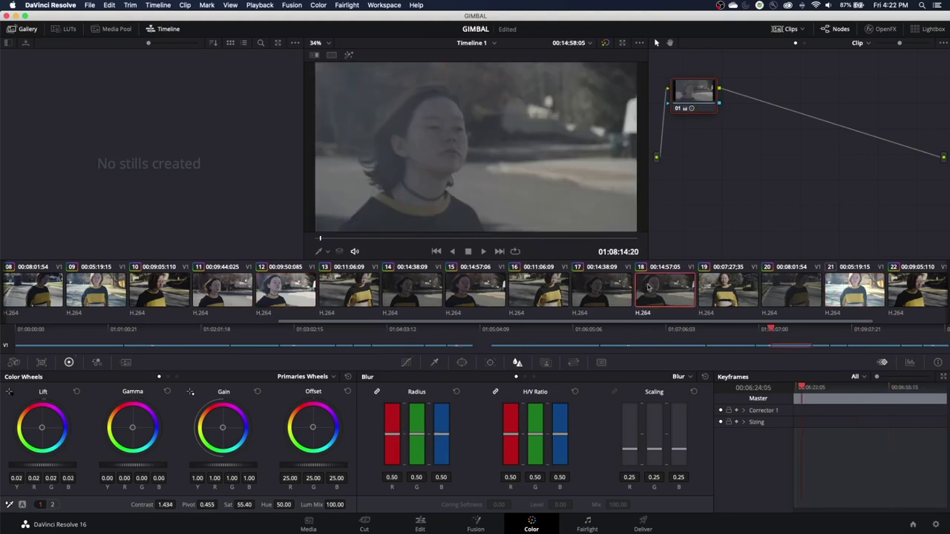
click(417, 294)
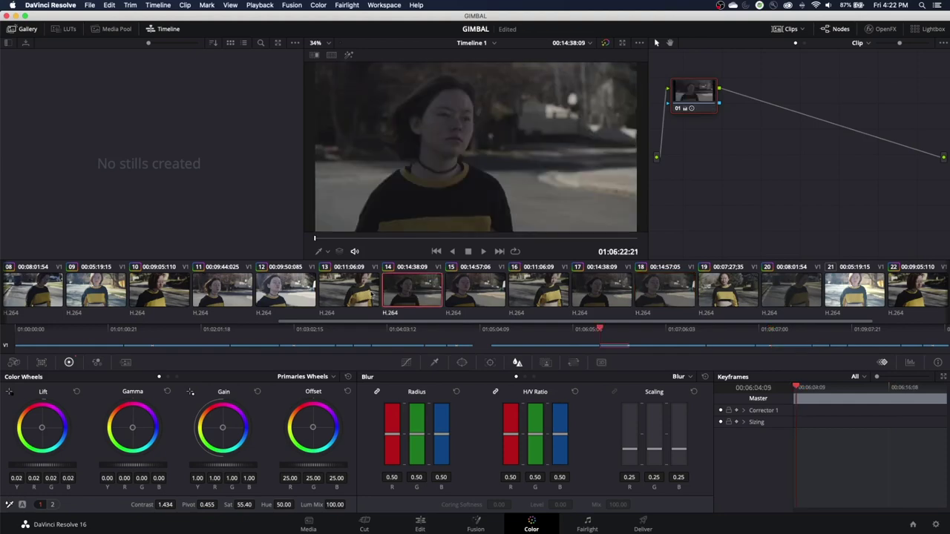
Zoom the viewer in on a later frame of clip 13
click(366, 294)
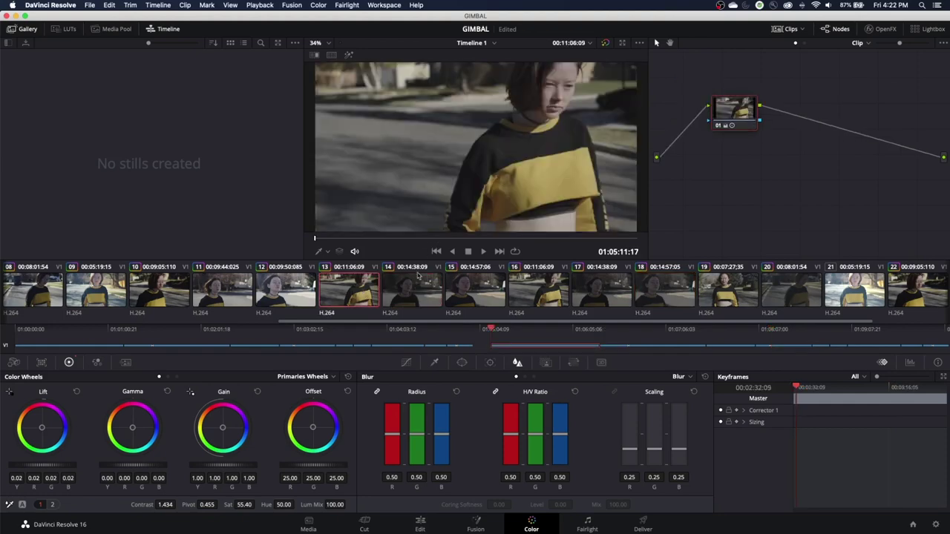
click(518, 330)
scroll(490, 212, up, 2)
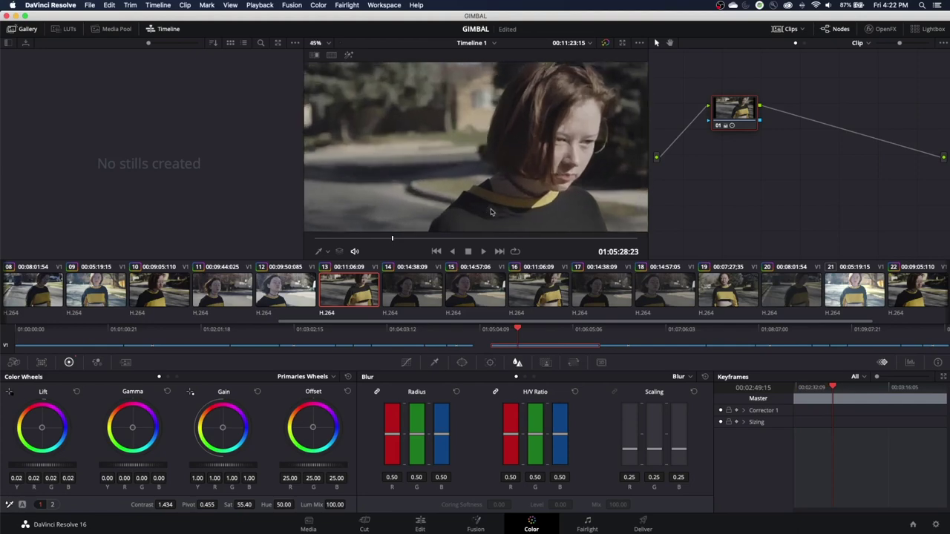
scroll(490, 213, up, 5)
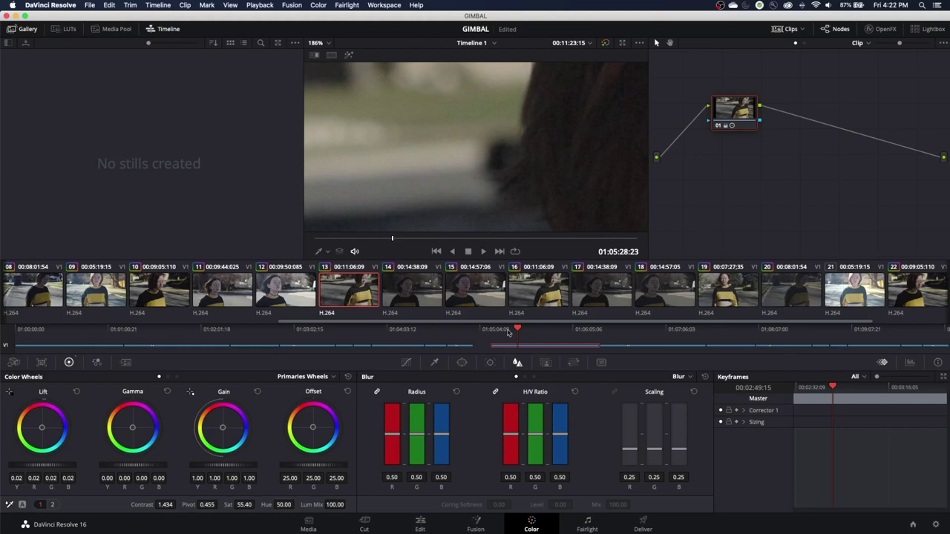
Load clip 17, the close shot of the girl, and zoom in to inspect its noise
click(602, 294)
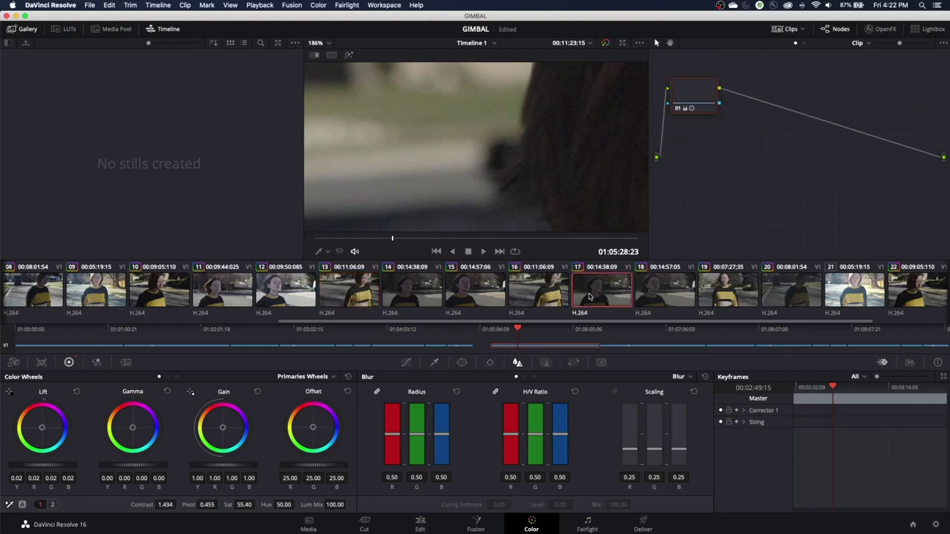
scroll(499, 166, up, 5)
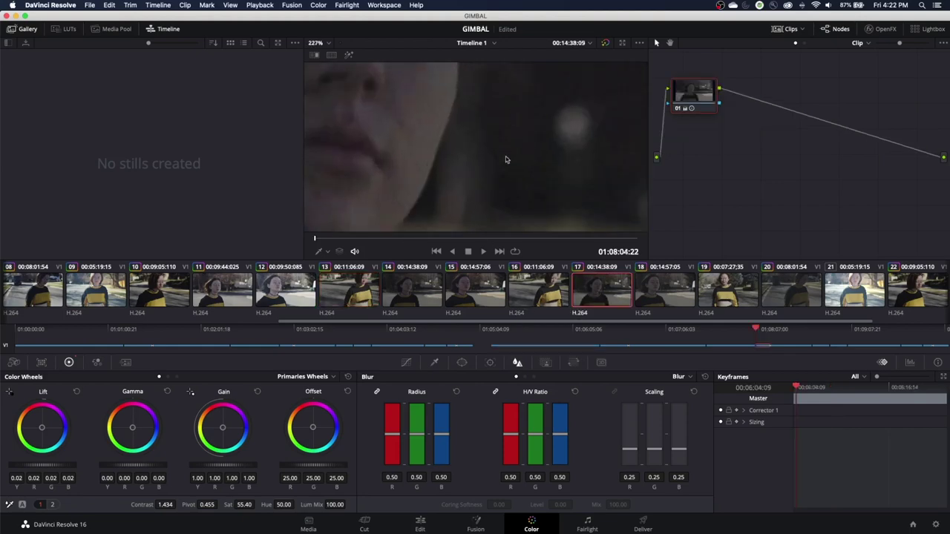
scroll(504, 161, down, 2)
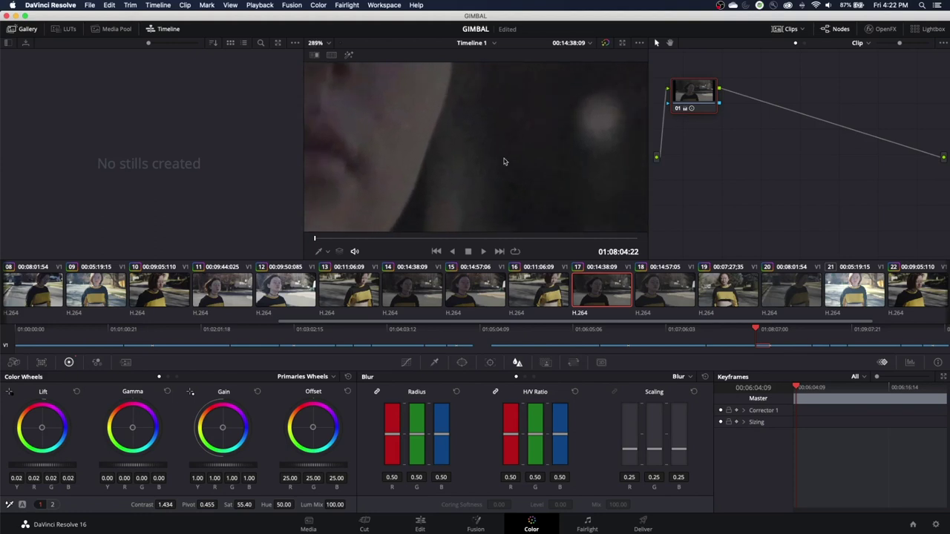
scroll(504, 161, down, 1)
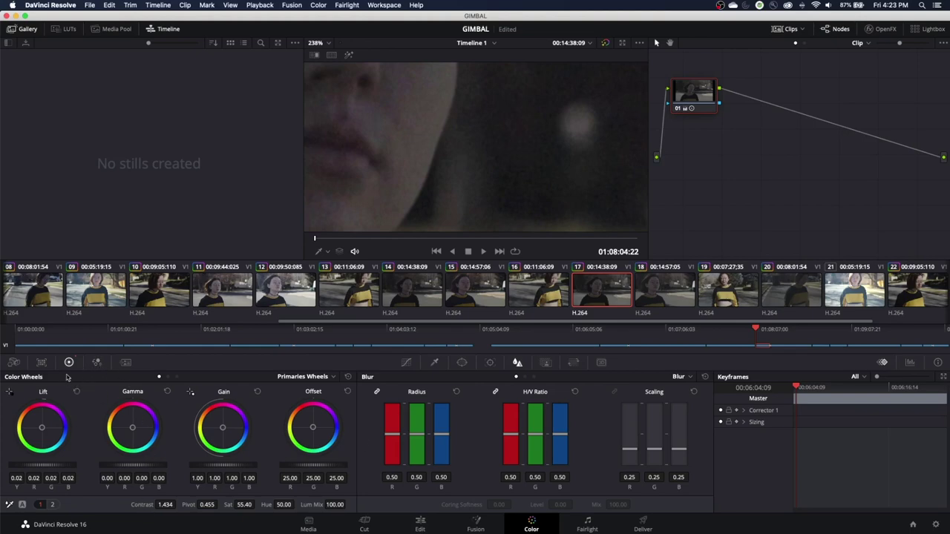
Bring up clip 17's Motion Effects settings and step through frames to check the noise
click(126, 363)
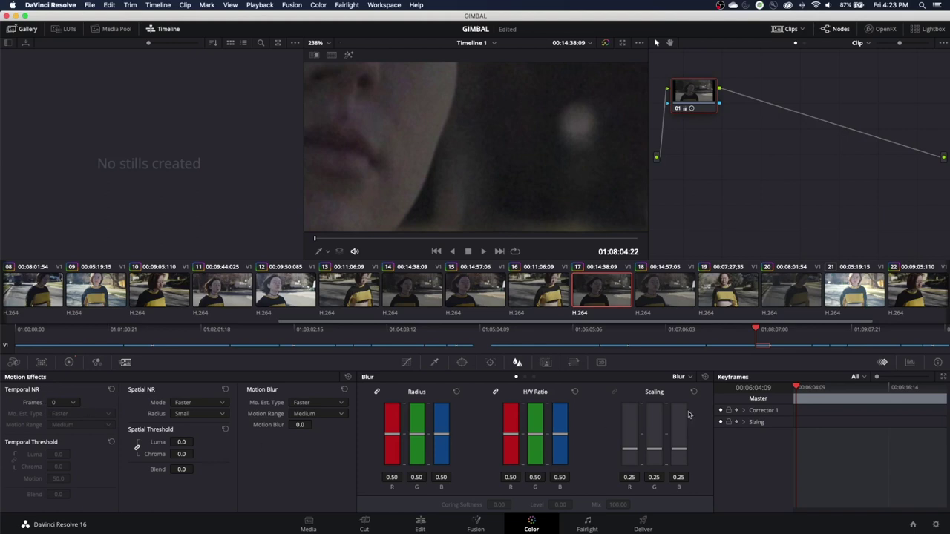
key(Right)
key(Right)
key(Right)
key(Right)
key(Right)
key(Right)
key(Right)
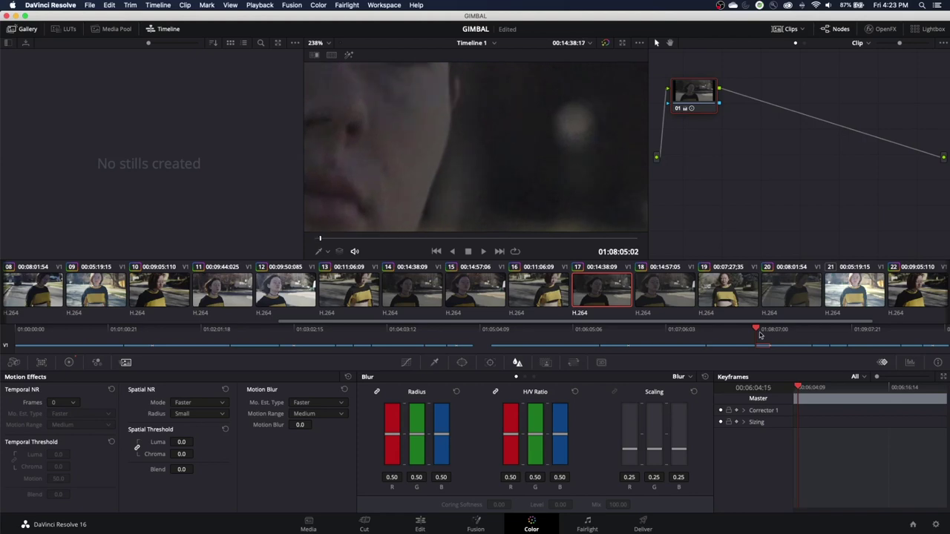
key(Right)
key(Right)
key(Right)
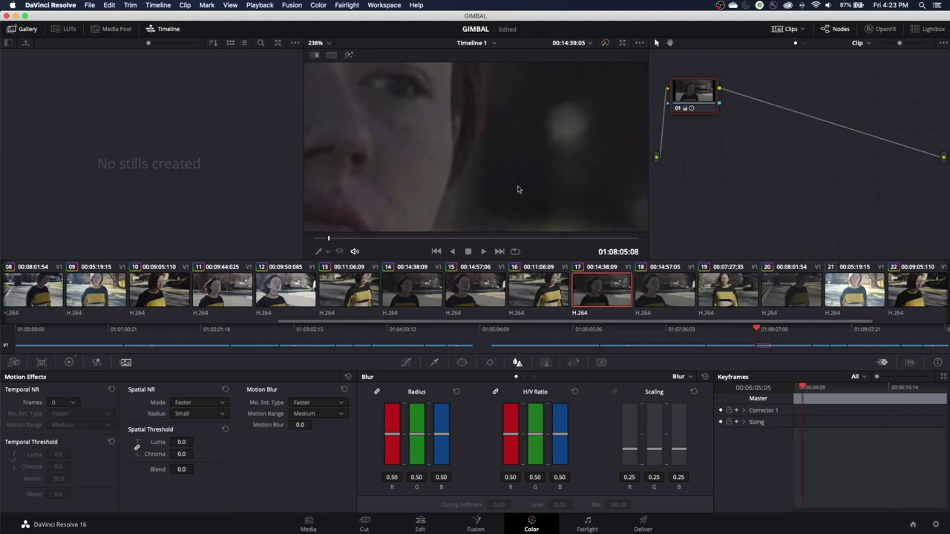
key(Right)
key(Right)
key(Right)
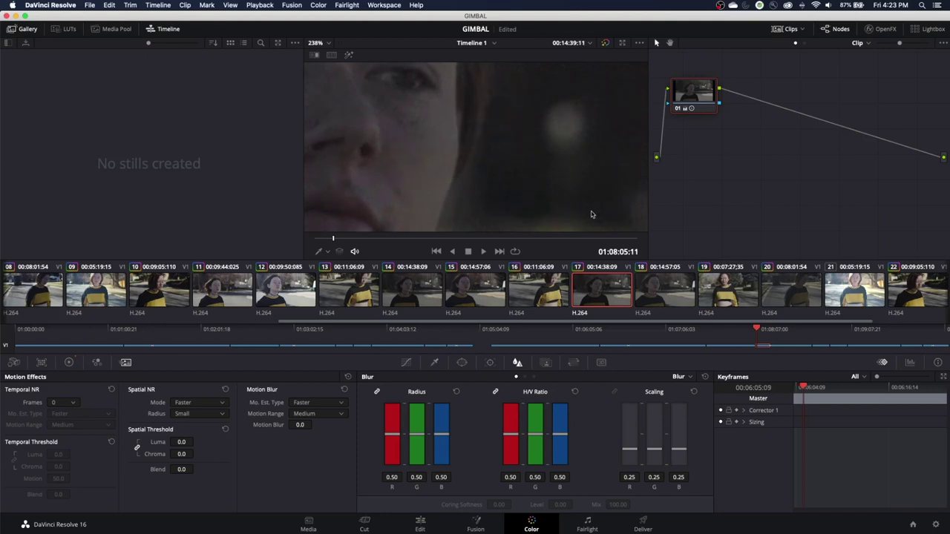
key(Left)
key(Left)
key(Left)
key(Left)
key(Left)
key(Left)
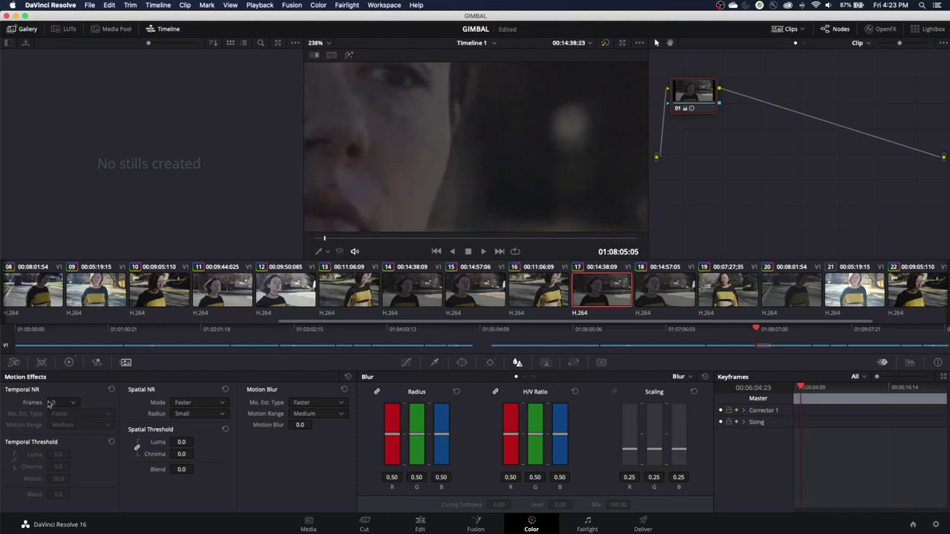
Set temporal noise reduction to 2 frames with Better motion estimation
click(77, 405)
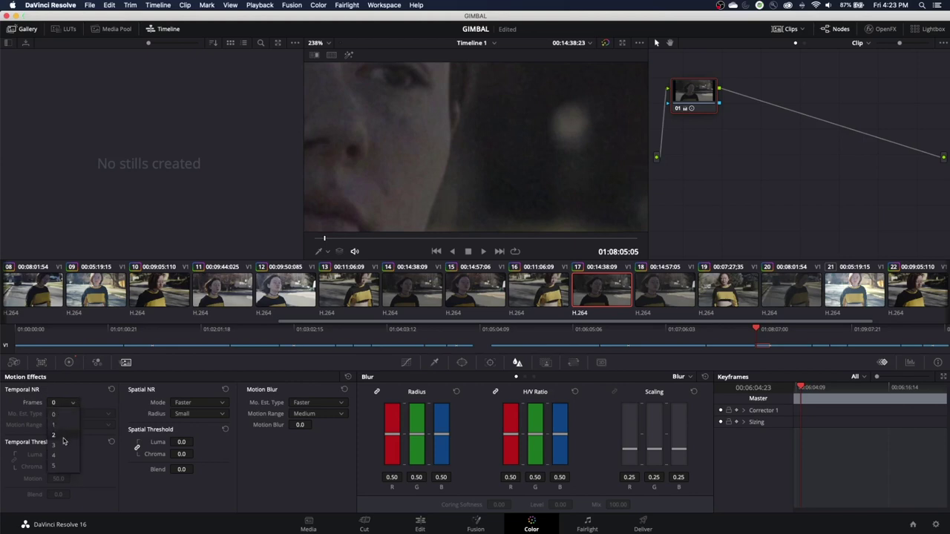
click(64, 437)
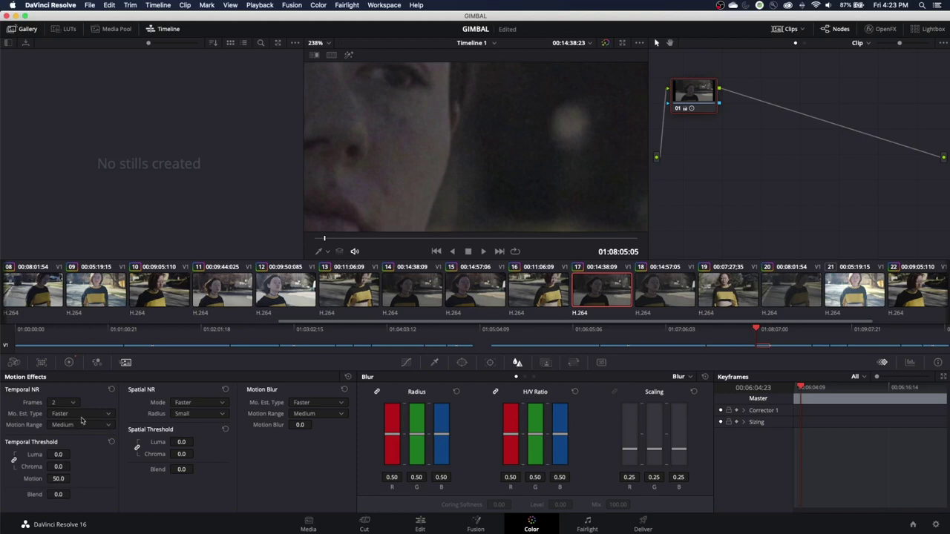
click(74, 419)
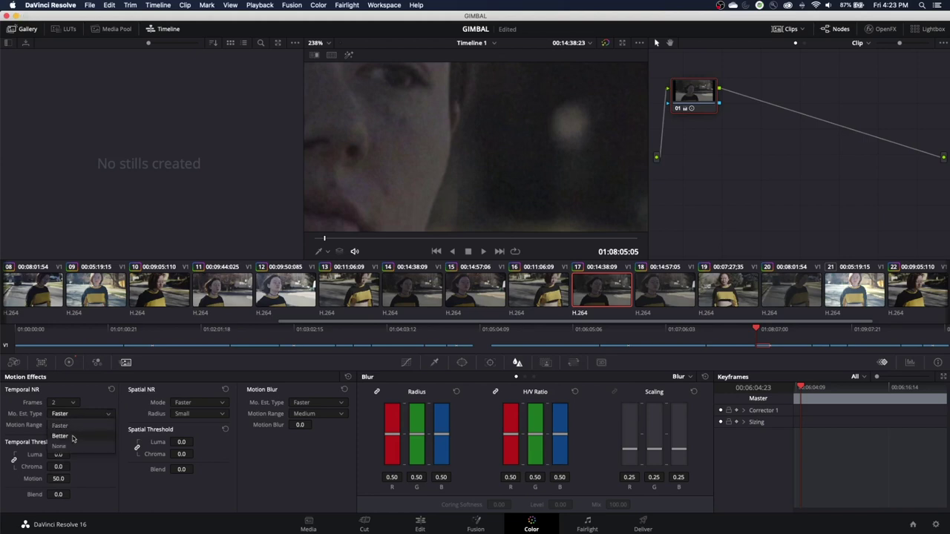
click(72, 438)
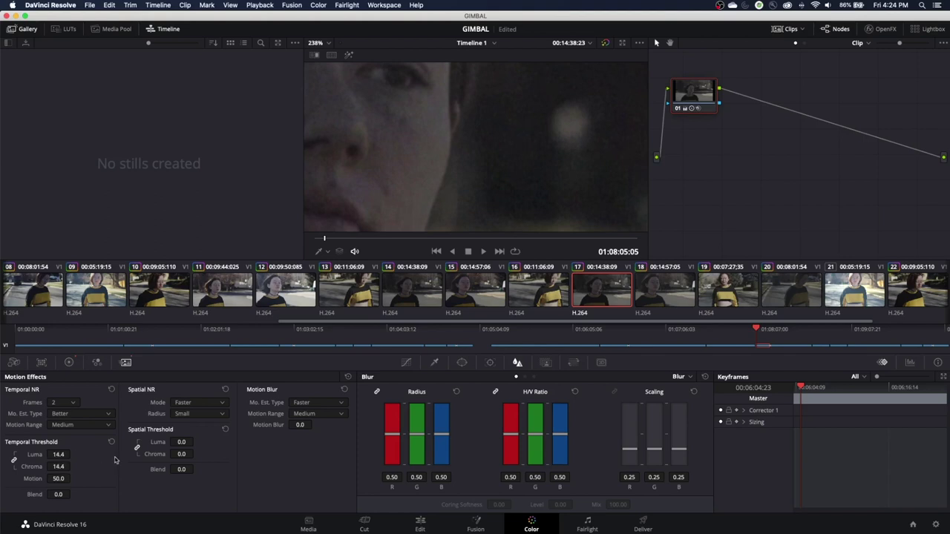
Lower clip 17's temporal luma and chroma thresholds to 10
scroll(541, 174, up, 8)
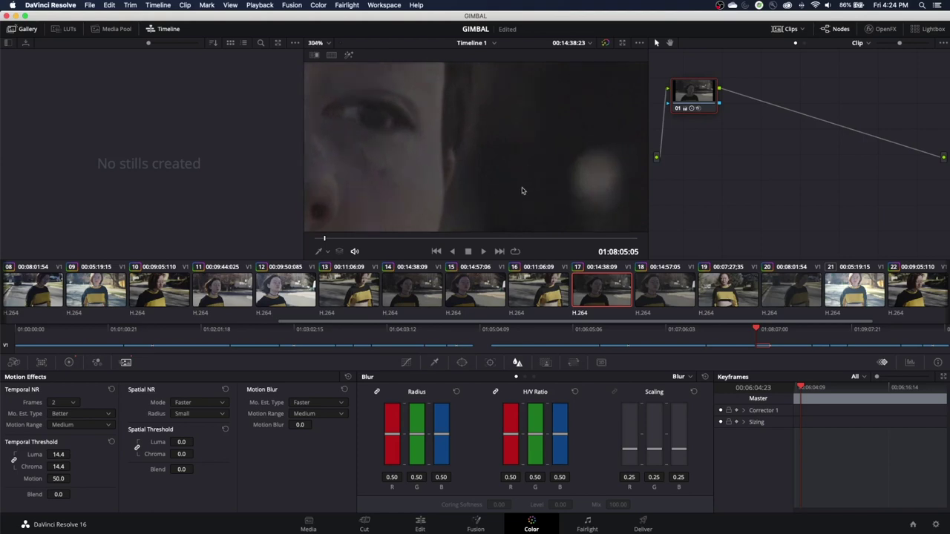
scroll(532, 202, up, 2)
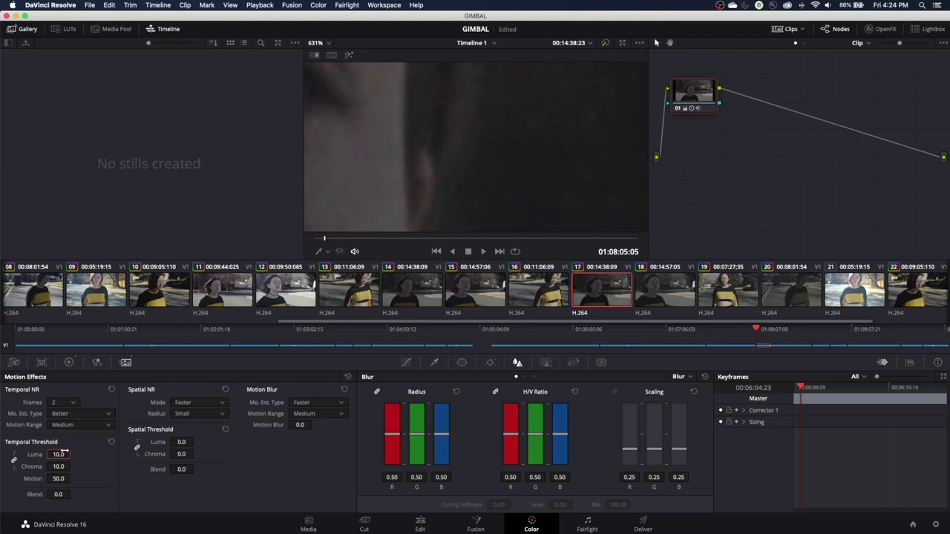
text(30)
click(70, 458)
text(10)
Fit the frame in the viewer and play clip 17 to review the noise reduction
key(shift+z)
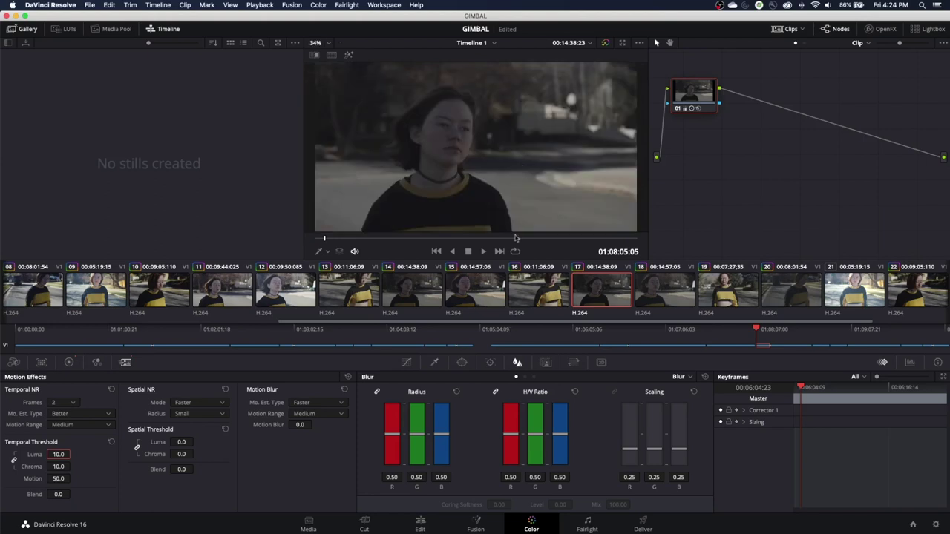
key(space)
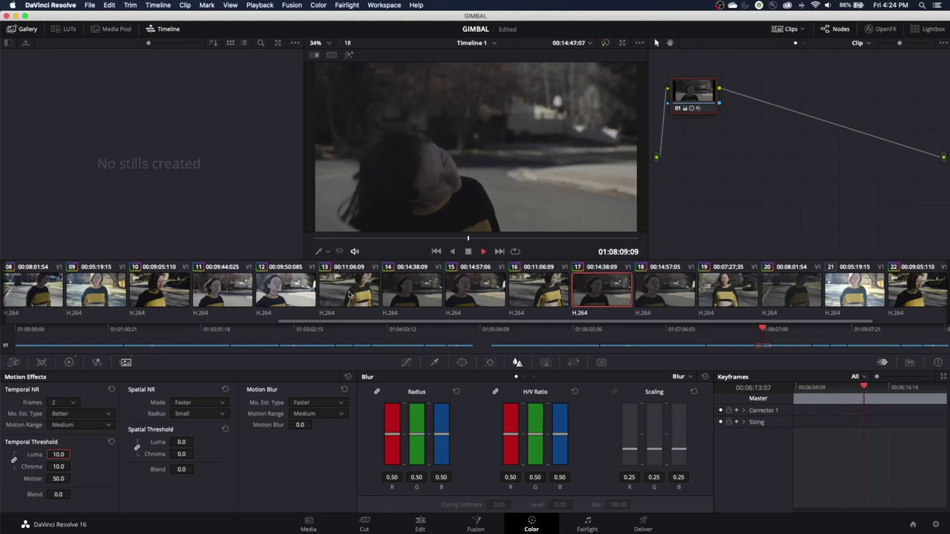
key(space)
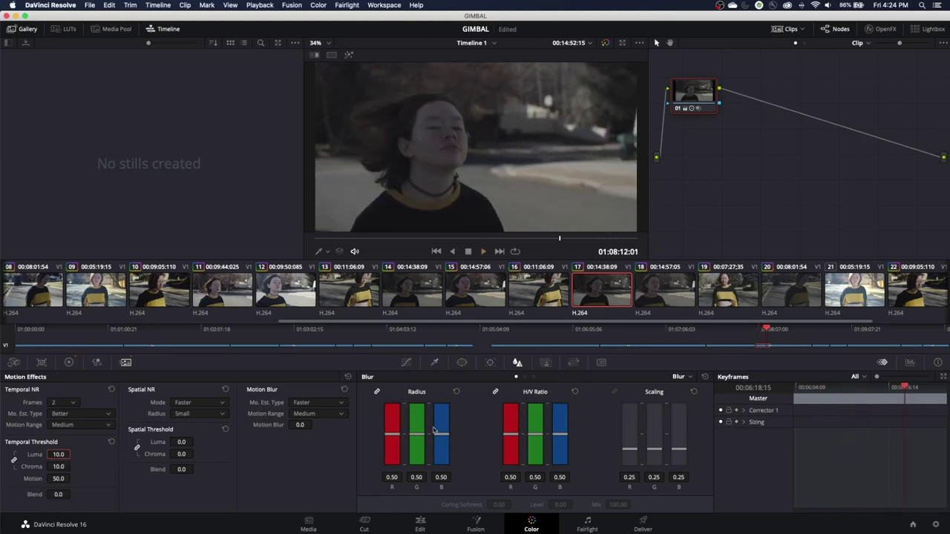